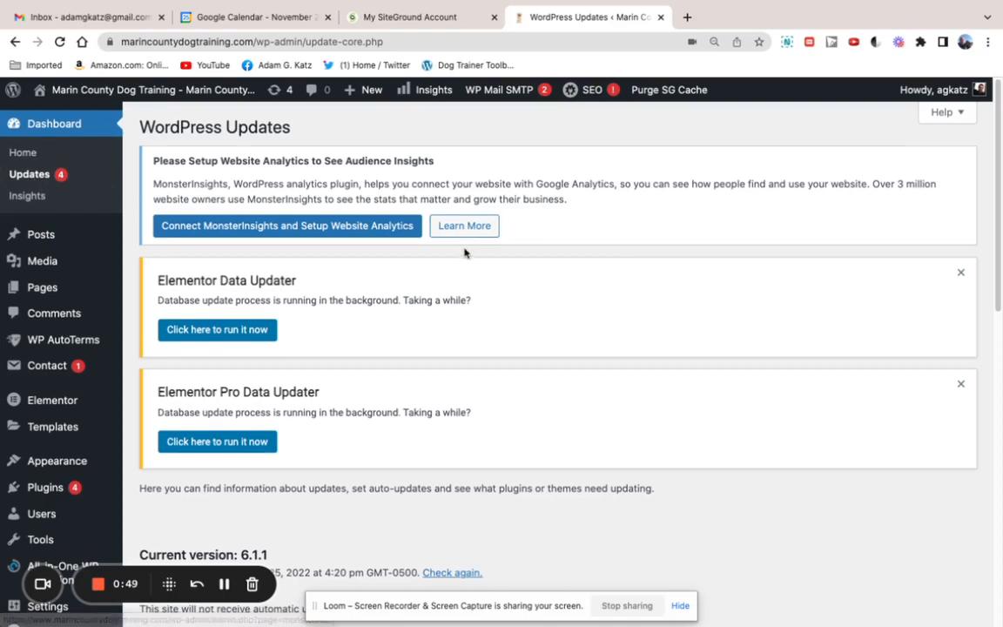
Update the Advanced Custom Fields, All-in-One WP Migration and WP AutoTerms plugins, leaving Elementor Pro unselected
{"action": "scroll", "coordinate": [186, 131], "scroll_direction": "down", "scroll_amount": 1}
{"action": "scroll", "coordinate": [610, 246], "scroll_direction": "down", "scroll_amount": 5}
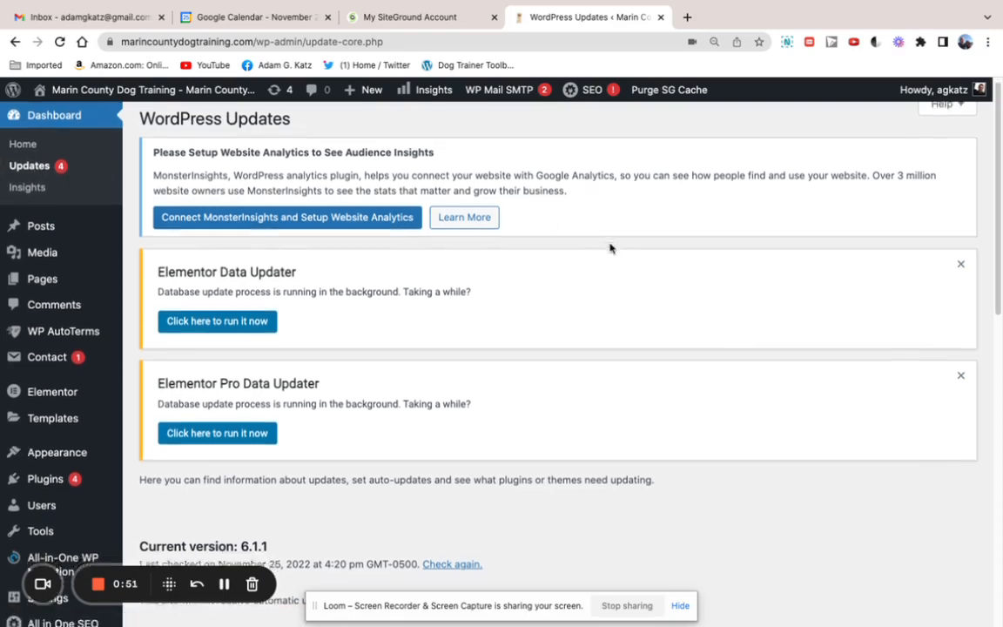
{"action": "scroll", "coordinate": [631, 259], "scroll_direction": "down", "scroll_amount": 15}
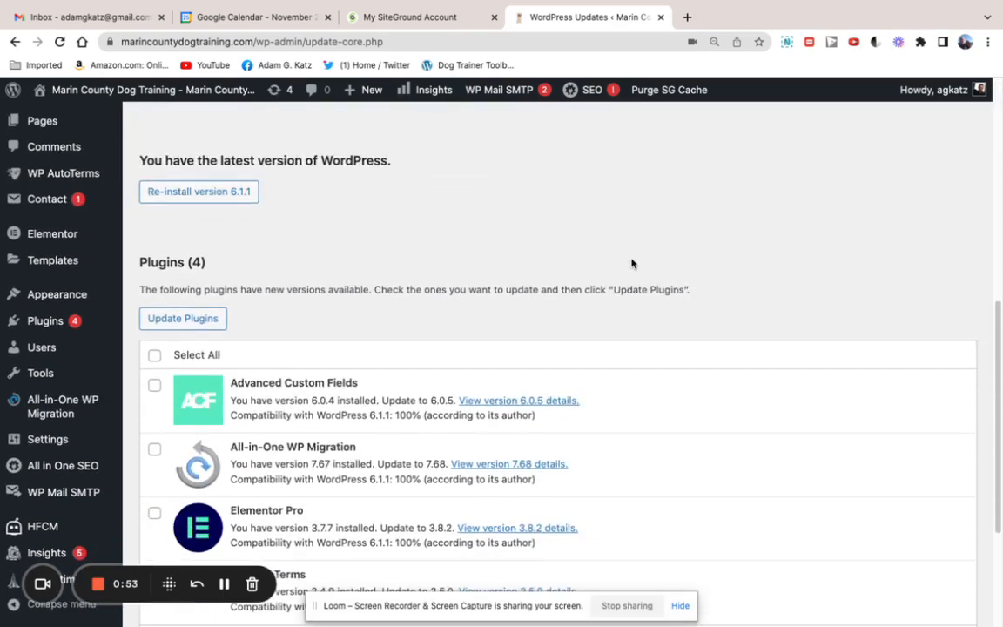
{"action": "scroll", "coordinate": [632, 263], "scroll_direction": "down", "scroll_amount": 2}
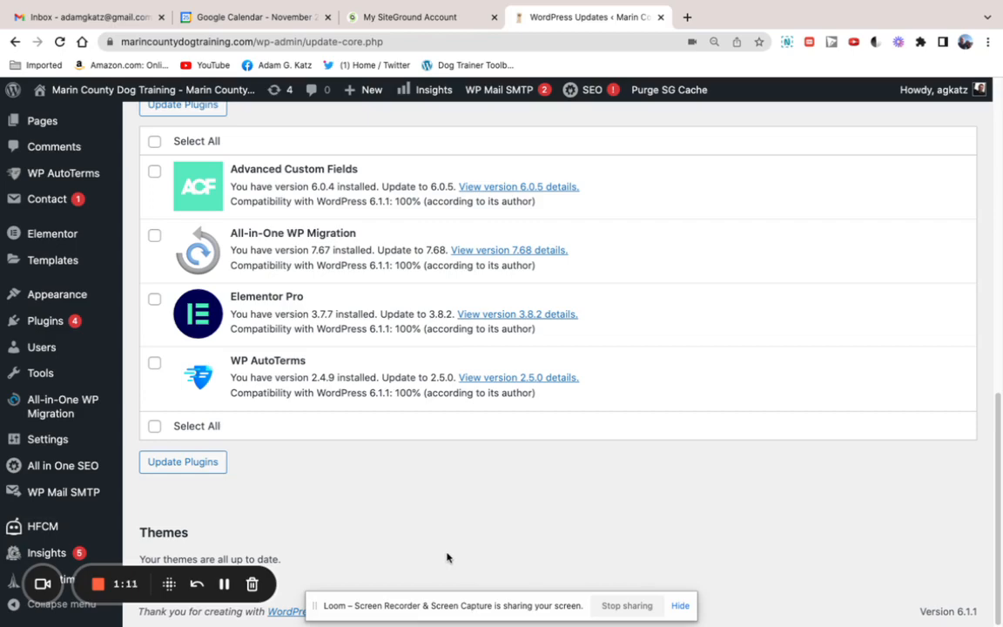
{"action": "scroll", "coordinate": [446, 558], "scroll_direction": "up", "scroll_amount": 3}
{"action": "scroll", "coordinate": [446, 558], "scroll_direction": "down", "scroll_amount": 3}
{"action": "scroll", "coordinate": [447, 557], "scroll_direction": "up", "scroll_amount": 5}
{"action": "scroll", "coordinate": [273, 389], "scroll_direction": "down", "scroll_amount": 5}
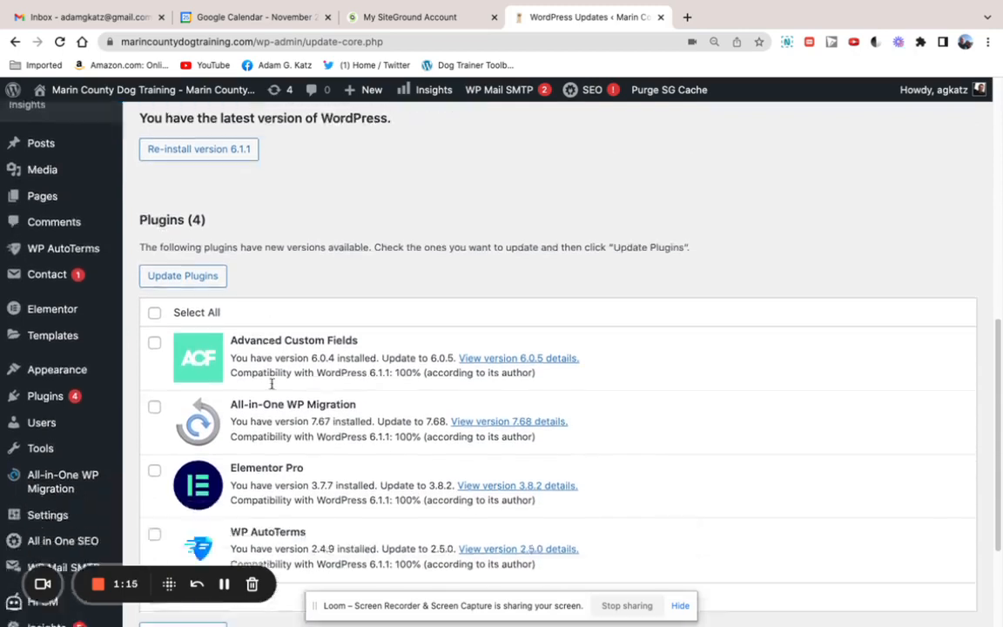
{"action": "left_click", "coordinate": [154, 278]}
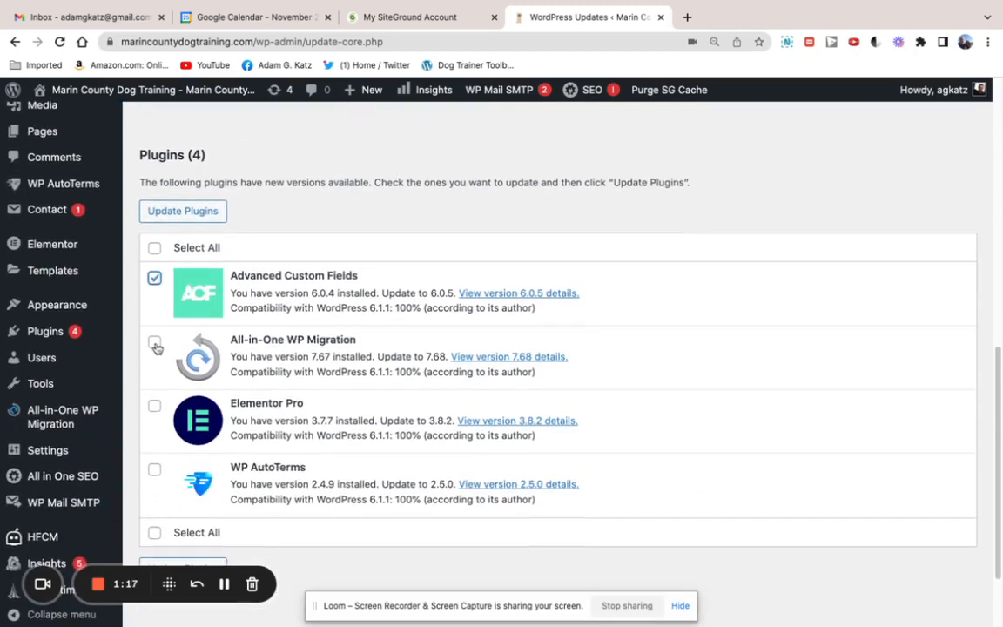
{"action": "left_click", "coordinate": [154, 341]}
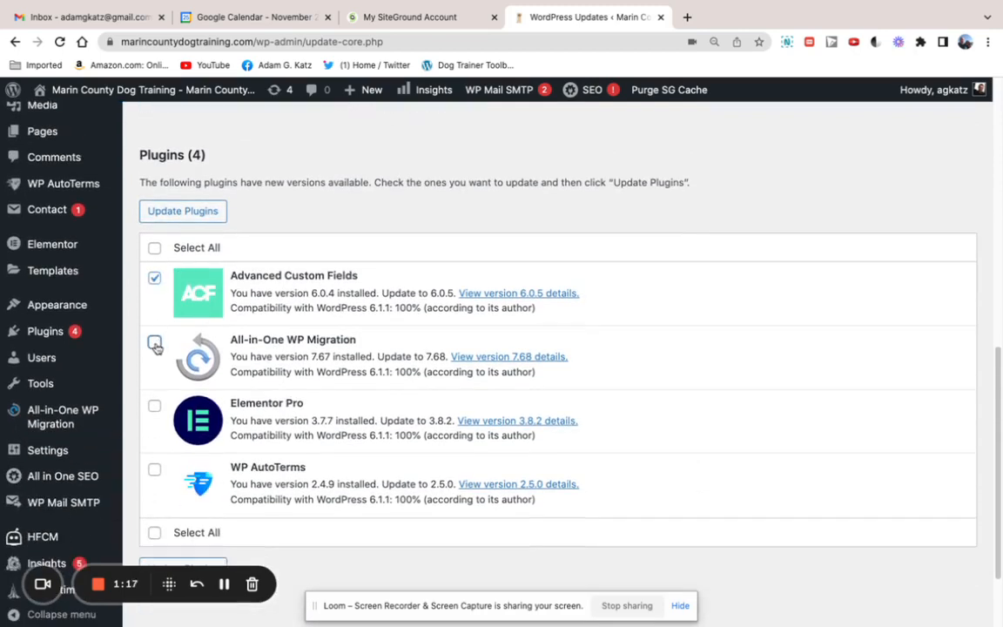
{"action": "left_click", "coordinate": [154, 469]}
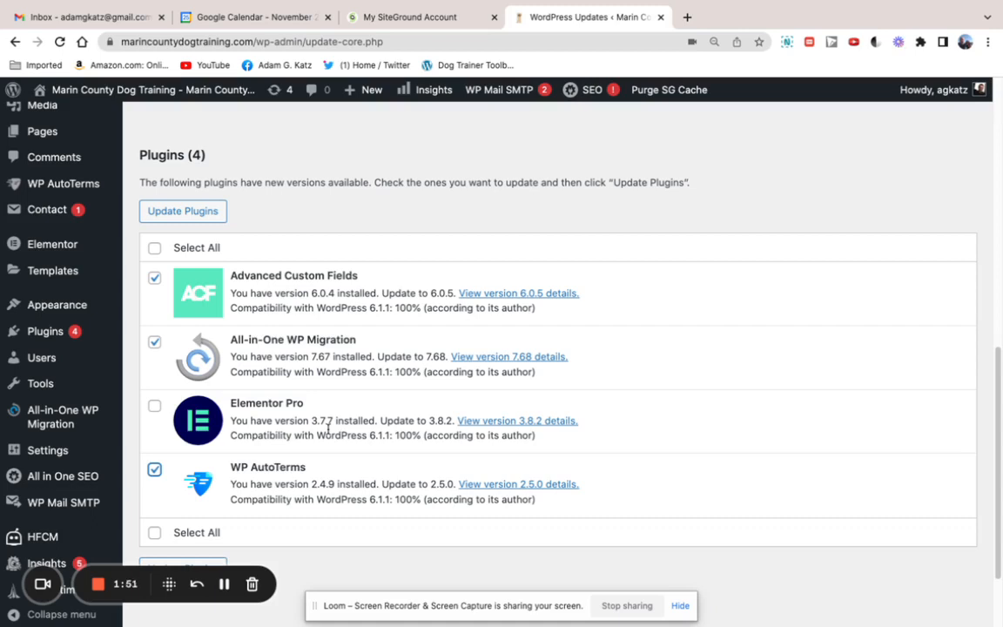
{"action": "left_click", "coordinate": [191, 212]}
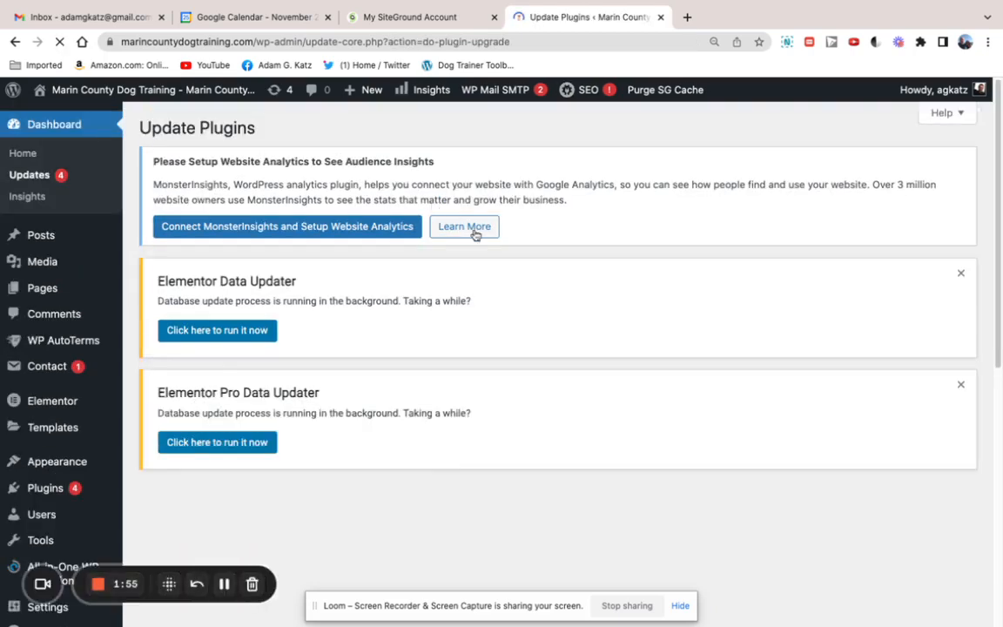
Review the update log for each of the selected plugins down to the end of the page
{"action": "scroll", "coordinate": [660, 274], "scroll_direction": "down", "scroll_amount": 5}
{"action": "scroll", "coordinate": [758, 261], "scroll_direction": "down", "scroll_amount": 4}
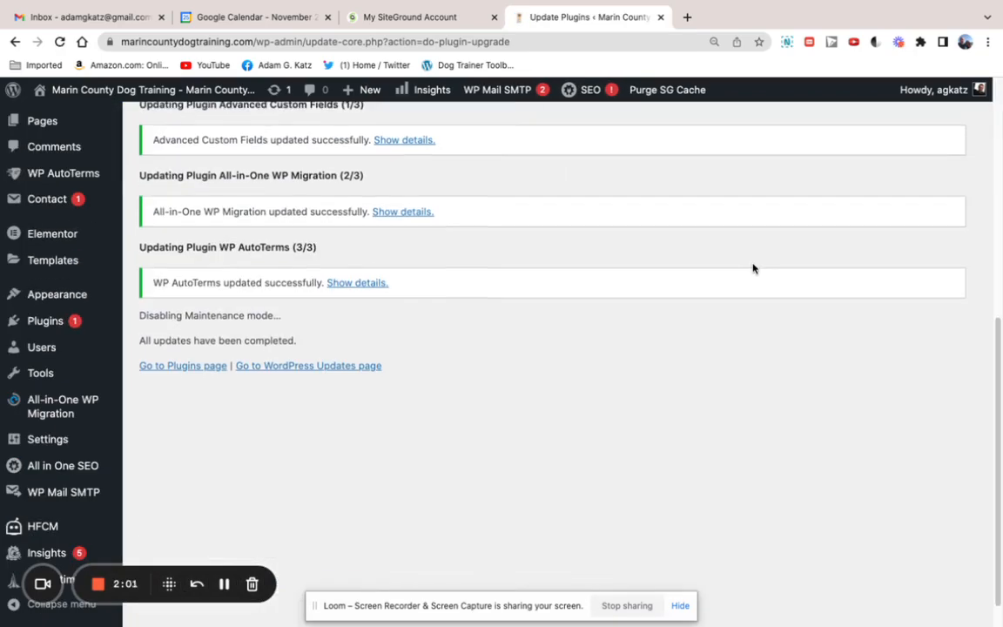
{"action": "scroll", "coordinate": [749, 270], "scroll_direction": "down", "scroll_amount": 2}
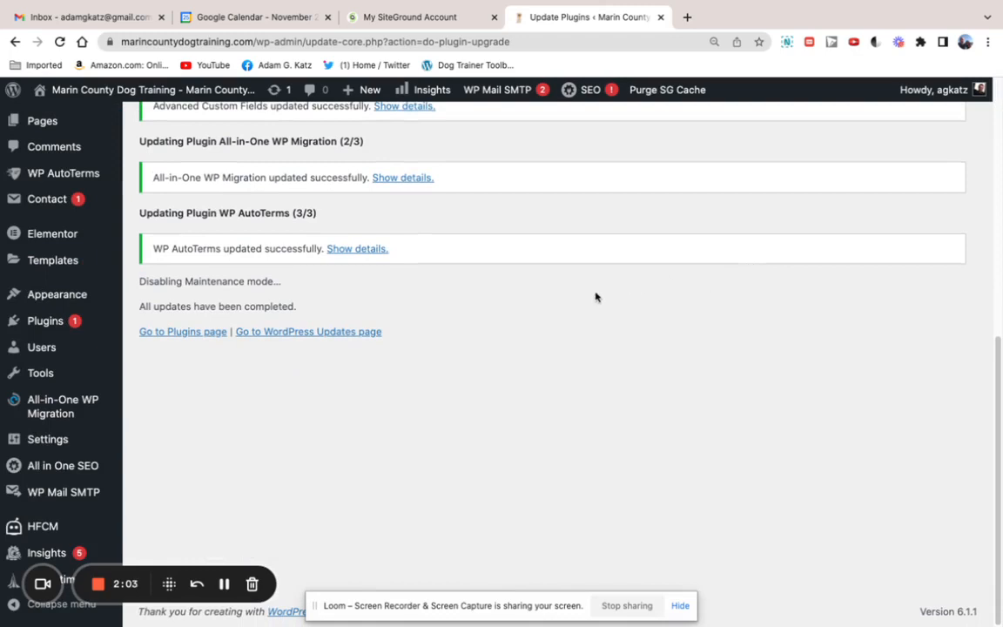
{"action": "scroll", "coordinate": [593, 295], "scroll_direction": "up", "scroll_amount": 4}
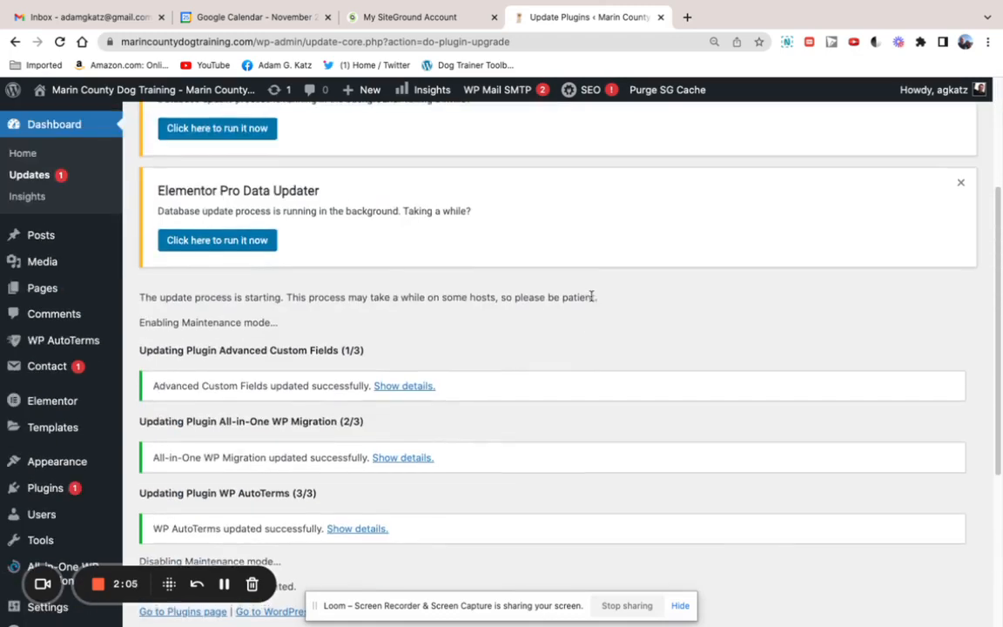
{"action": "scroll", "coordinate": [592, 301], "scroll_direction": "down", "scroll_amount": 1}
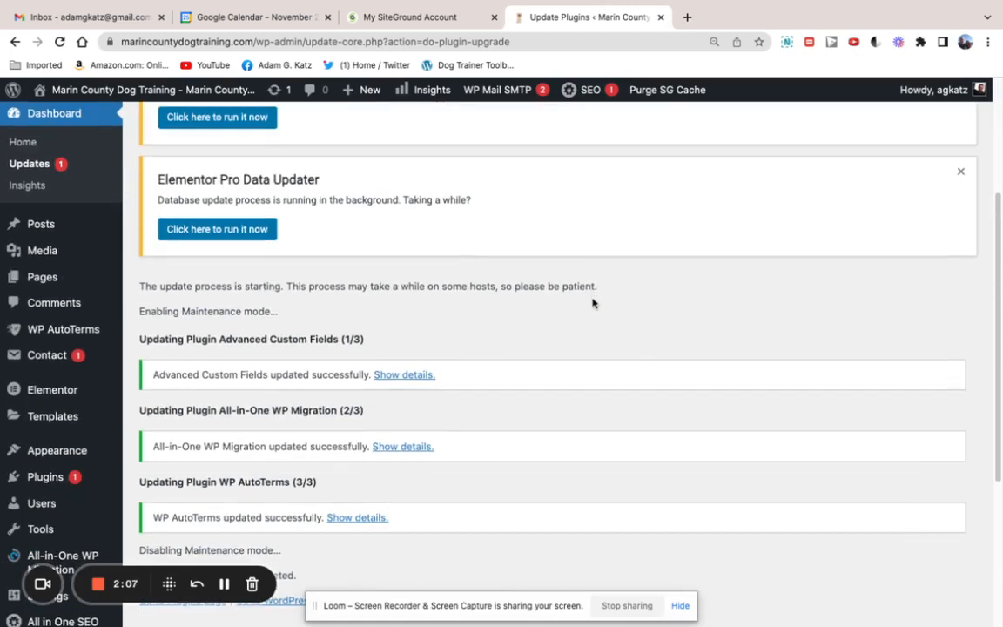
{"action": "scroll", "coordinate": [592, 302], "scroll_direction": "down", "scroll_amount": 2}
{"action": "scroll", "coordinate": [593, 305], "scroll_direction": "down", "scroll_amount": 1}
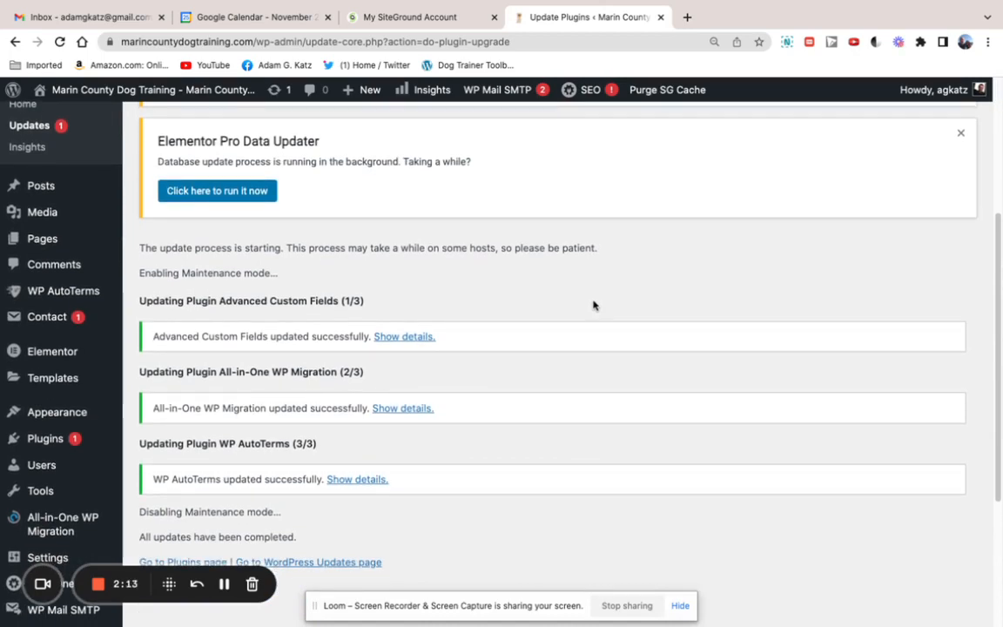
{"action": "scroll", "coordinate": [593, 306], "scroll_direction": "down", "scroll_amount": 5}
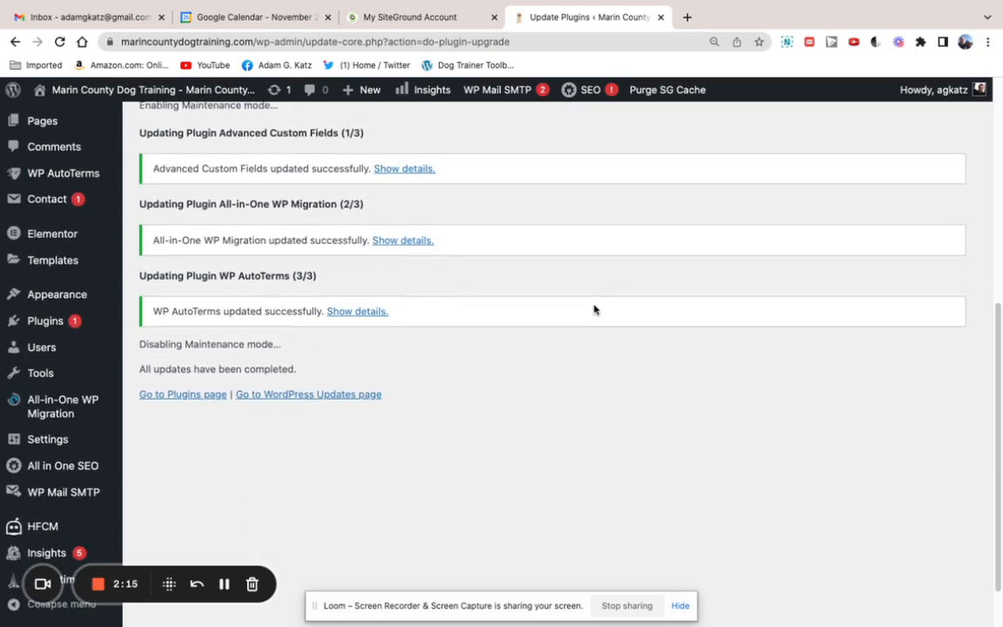
{"action": "scroll", "coordinate": [593, 309], "scroll_direction": "down", "scroll_amount": 2}
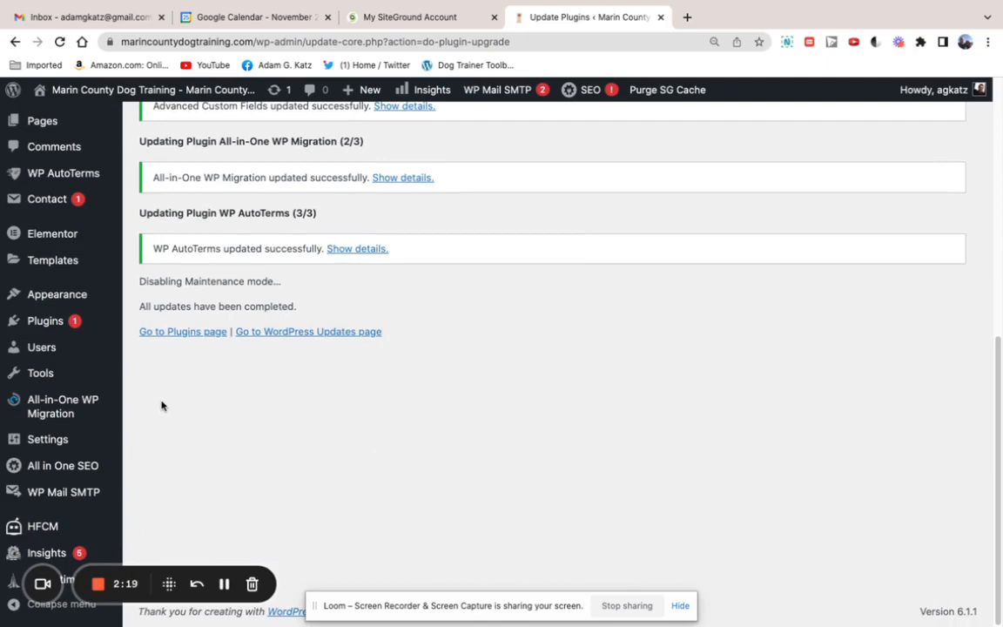
Delete the inactive Twenty Twenty-Three theme from the installed themes and confirm the deletion
{"action": "left_click", "coordinate": [74, 295]}
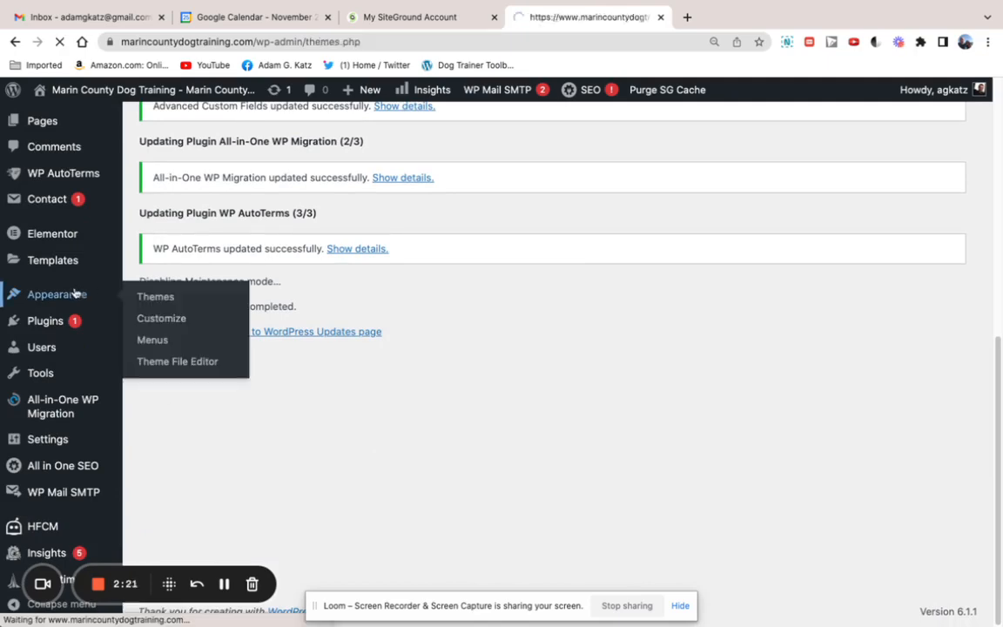
{"action": "scroll", "coordinate": [425, 332], "scroll_direction": "down", "scroll_amount": 4}
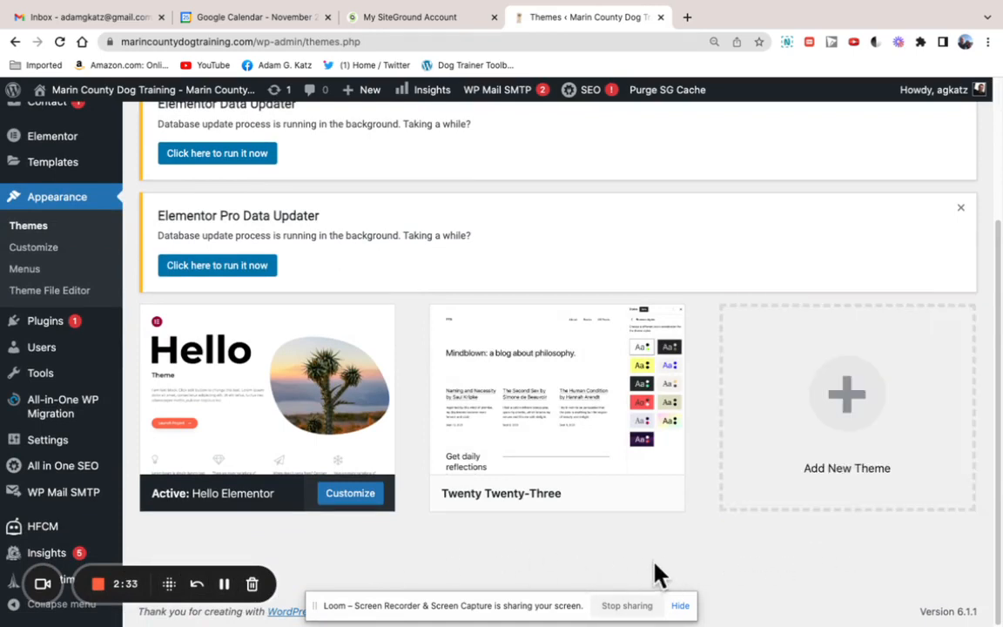
{"action": "mouse_move", "coordinate": [217, 415]}
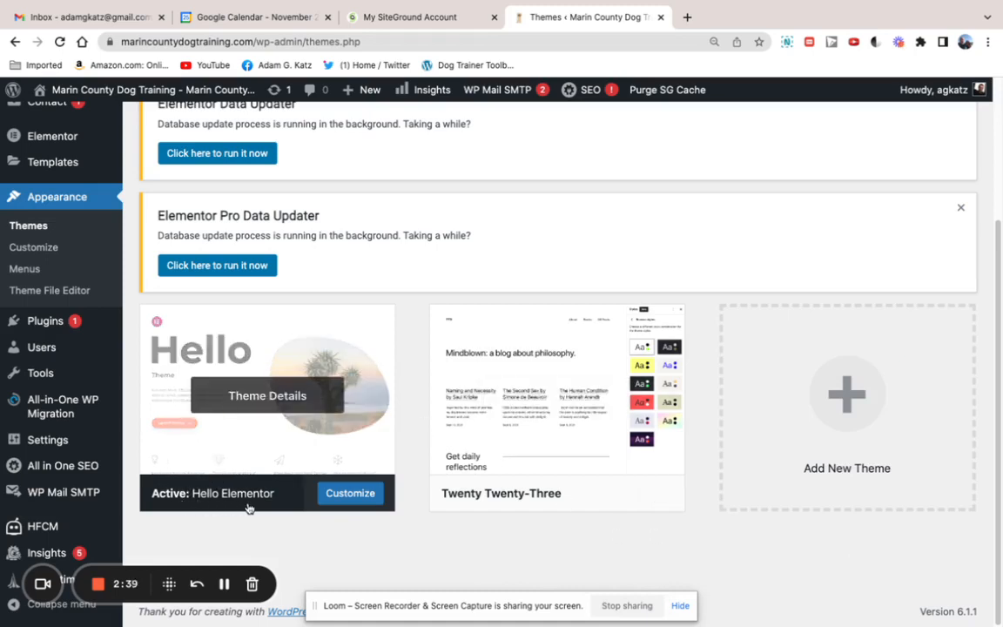
{"action": "mouse_move", "coordinate": [563, 431]}
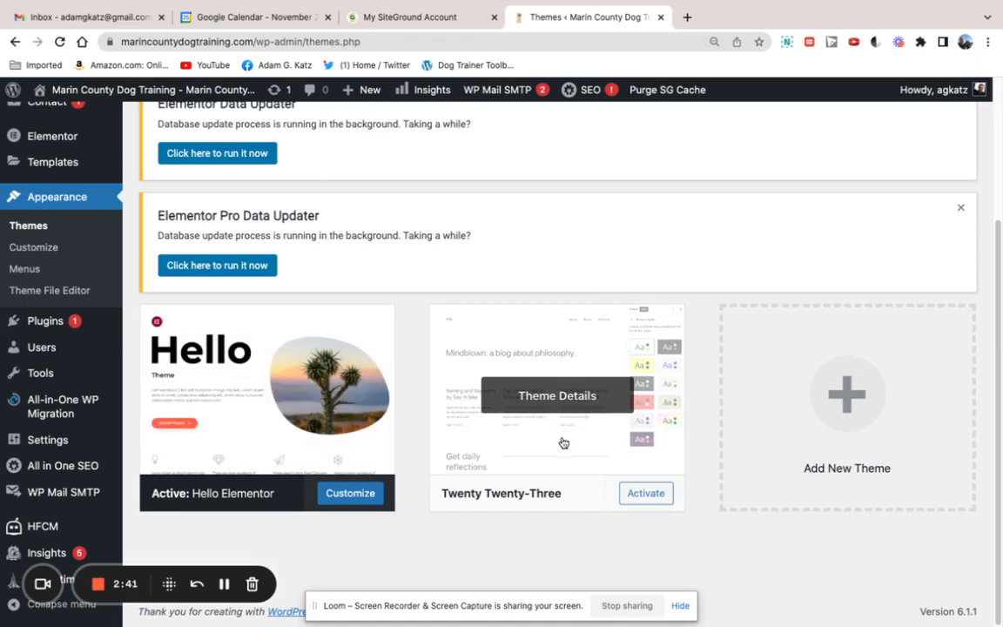
{"action": "left_click", "coordinate": [563, 444]}
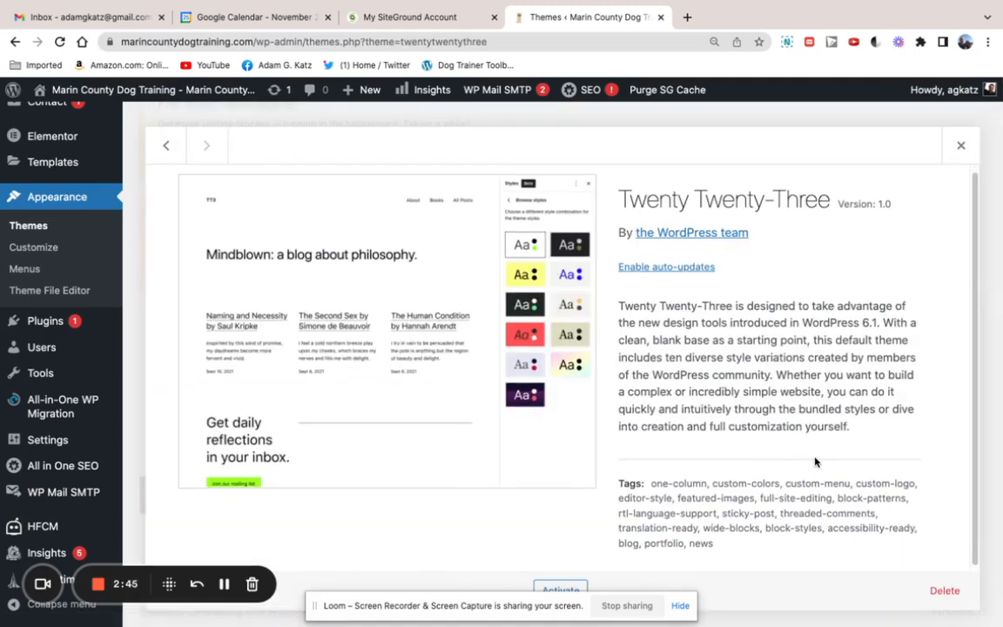
{"action": "left_click", "coordinate": [944, 593]}
{"action": "left_click", "coordinate": [628, 151]}
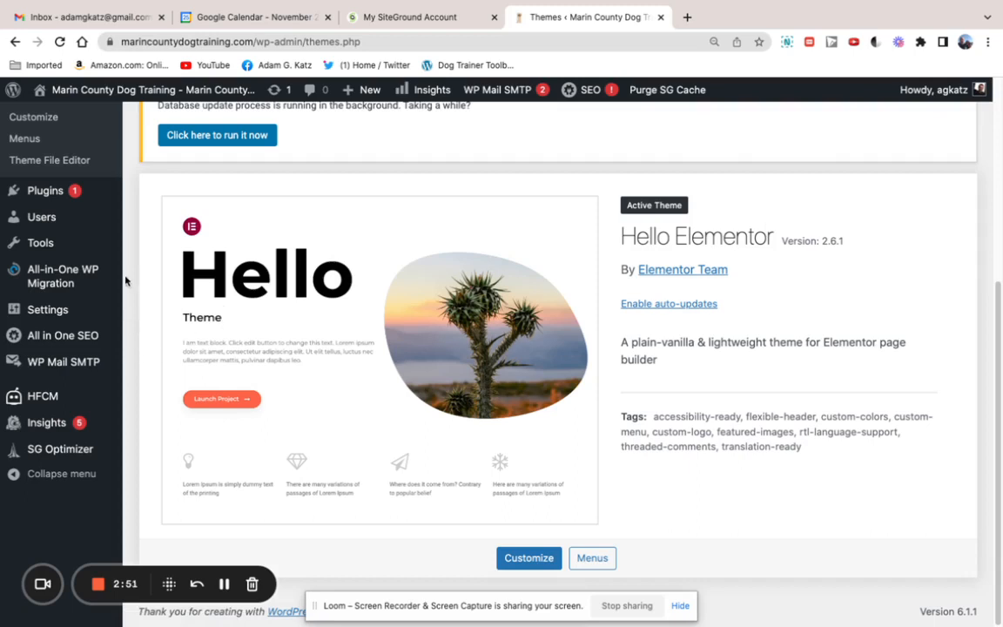
Open the list of installed plugins and examine its entries, including the one for Elementor Pro
{"action": "mouse_move", "coordinate": [39, 274]}
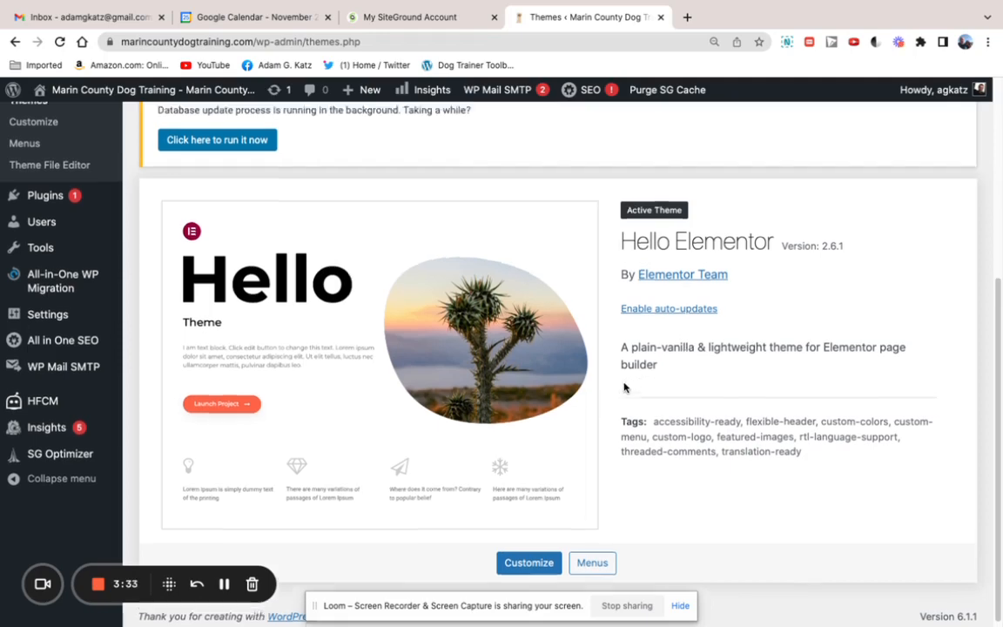
{"action": "scroll", "coordinate": [624, 385], "scroll_direction": "up", "scroll_amount": 5}
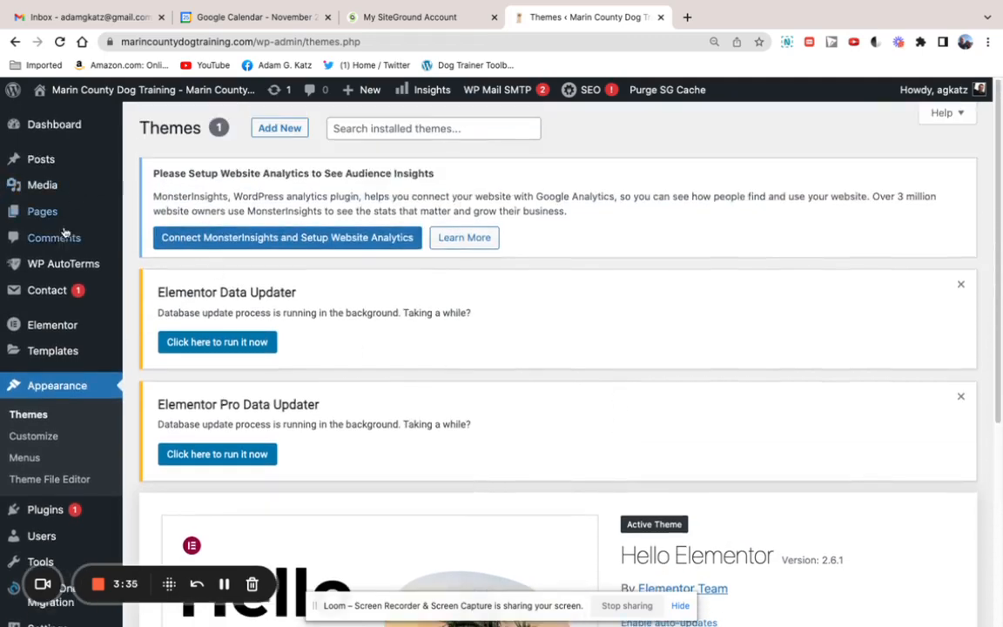
{"action": "scroll", "coordinate": [237, 383], "scroll_direction": "down", "scroll_amount": 2}
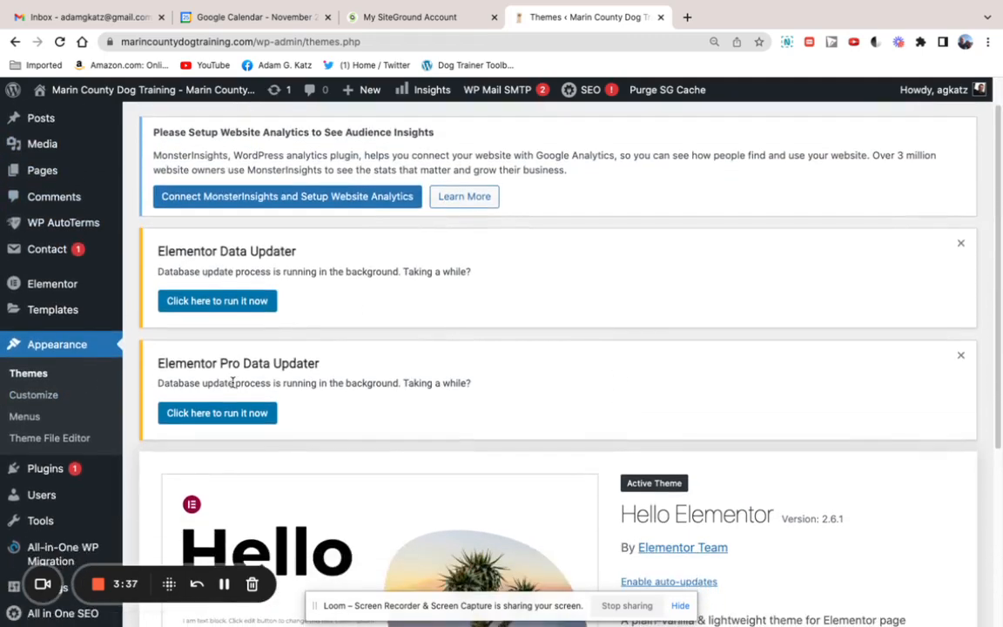
{"action": "left_click", "coordinate": [63, 429]}
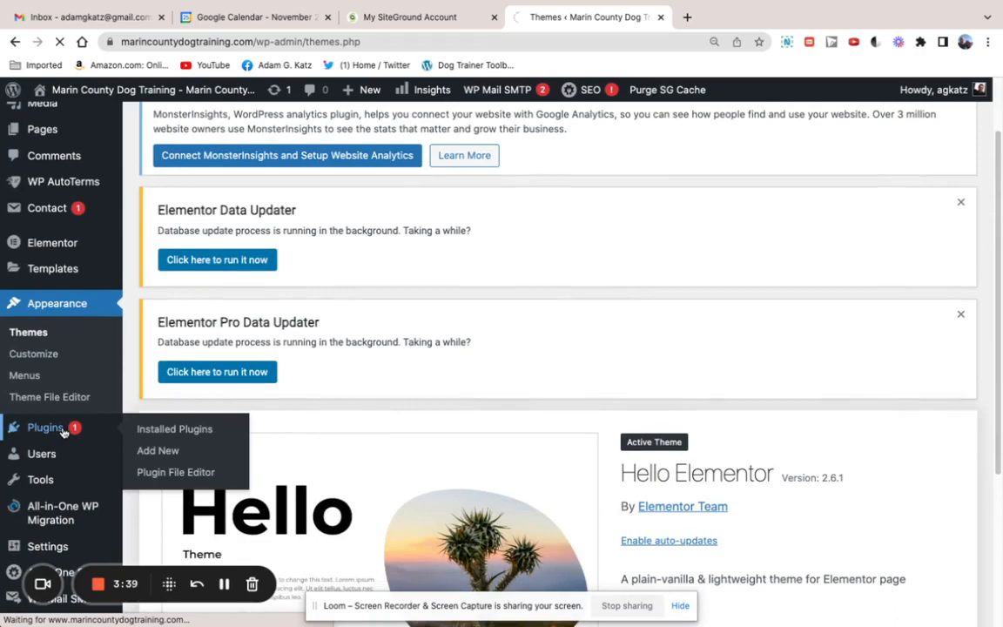
{"action": "scroll", "coordinate": [519, 414], "scroll_direction": "down", "scroll_amount": 10}
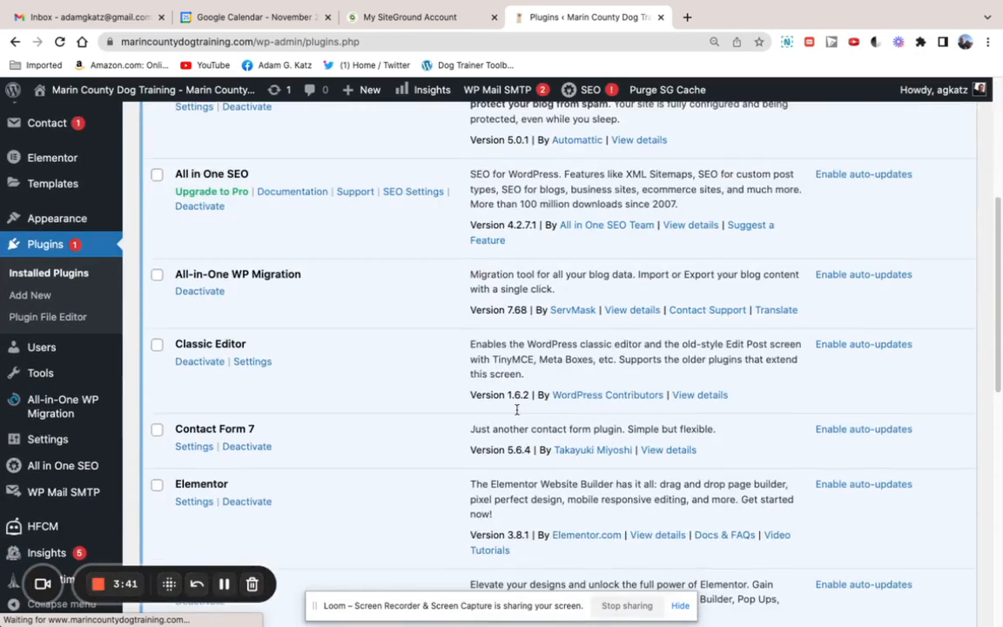
{"action": "scroll", "coordinate": [517, 411], "scroll_direction": "down", "scroll_amount": 3}
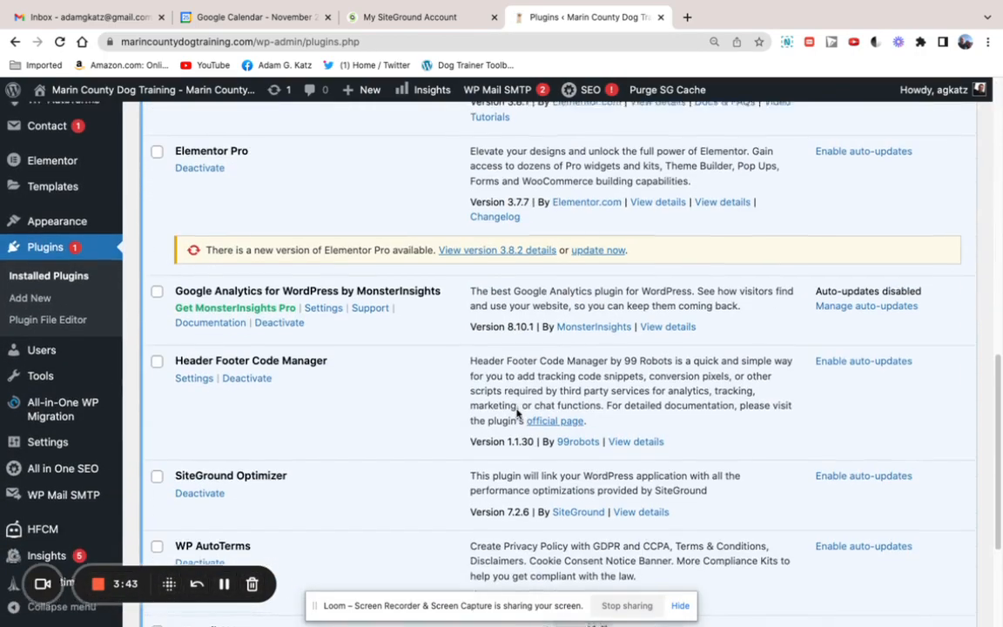
{"action": "scroll", "coordinate": [518, 415], "scroll_direction": "up", "scroll_amount": 2}
{"action": "scroll", "coordinate": [517, 414], "scroll_direction": "up", "scroll_amount": 2}
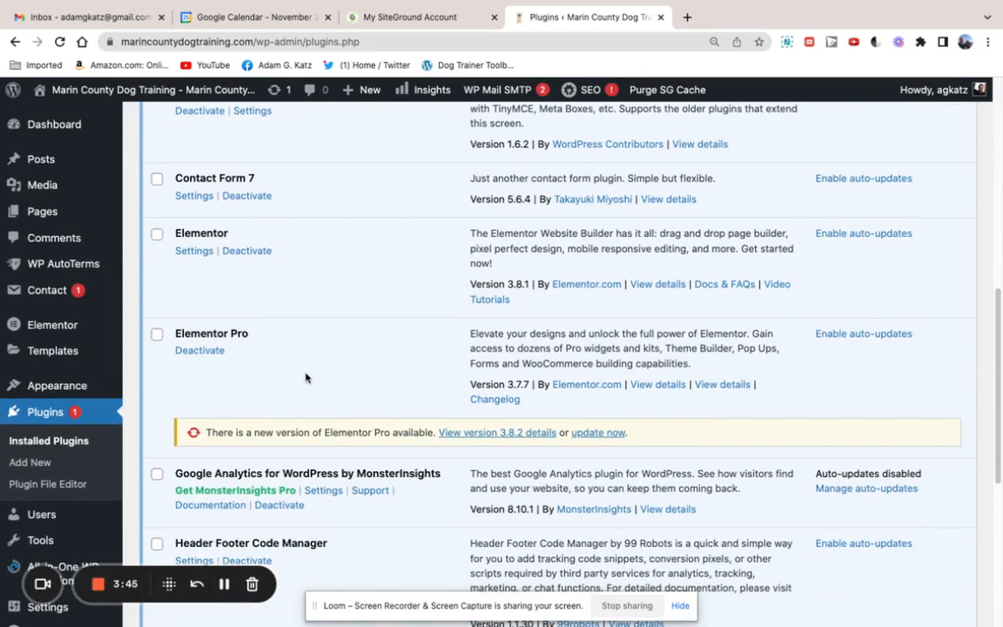